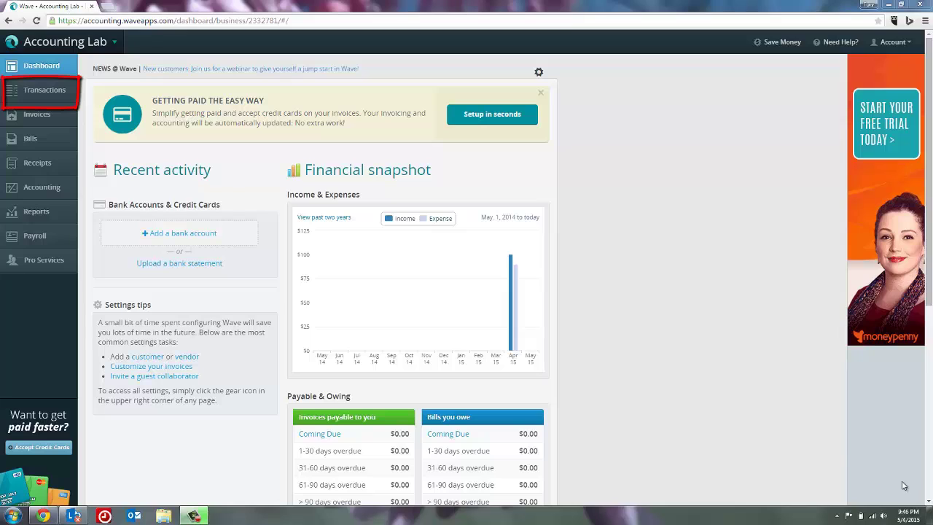
- Go to the Transactions list and bring up the account menu
click(53, 93)
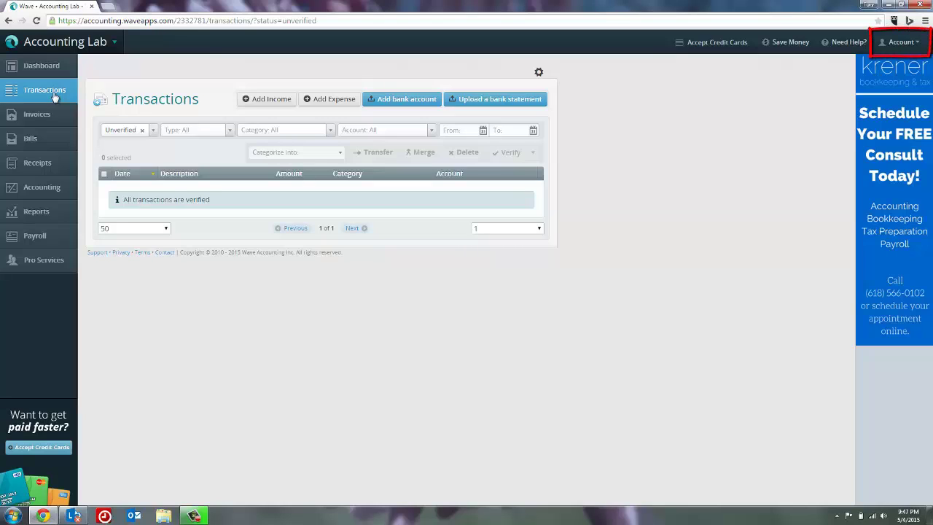
click(892, 45)
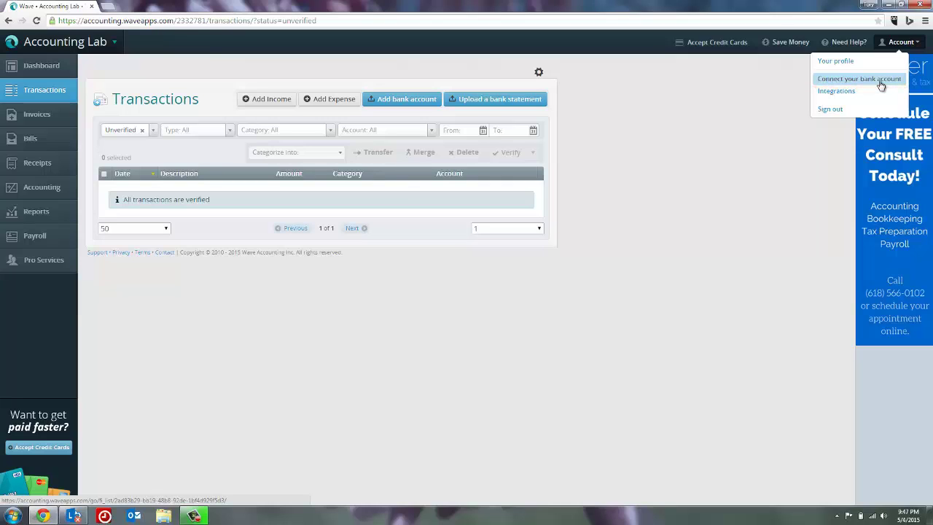
- Choose Connect your bank account to load the bank selection page
click(881, 85)
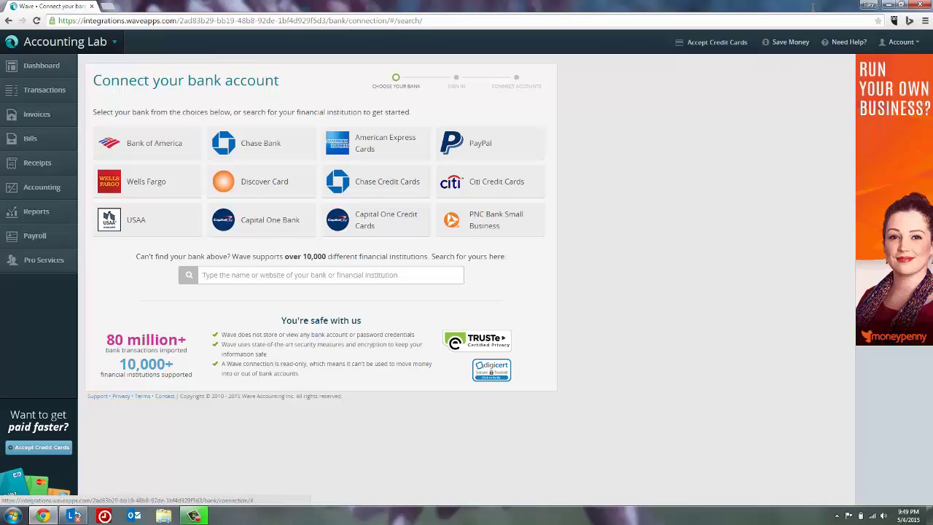
- Select Chase Bank to reach the Chase (US) online-banking sign-in form
click(277, 139)
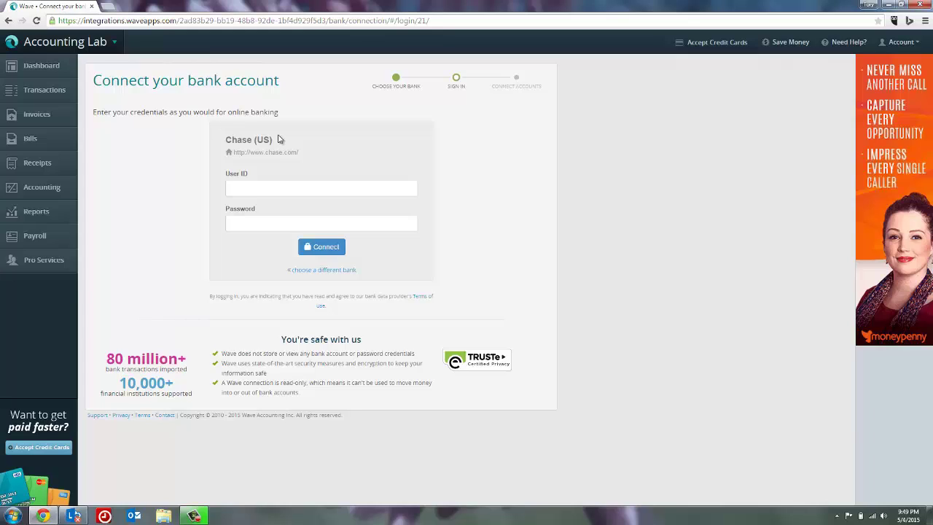
mouse_move(266, 138)
mouse_down()
mouse_move(218, 149)
mouse_move(309, 159)
mouse_move(271, 138)
mouse_up()
- Return to the full bank list, search for 'central bank', then clear the search
click(331, 271)
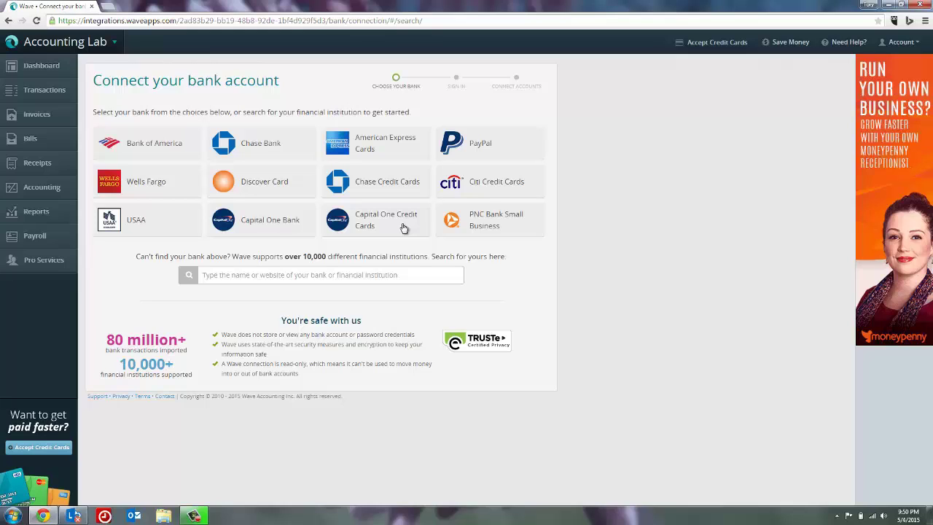
click(371, 277)
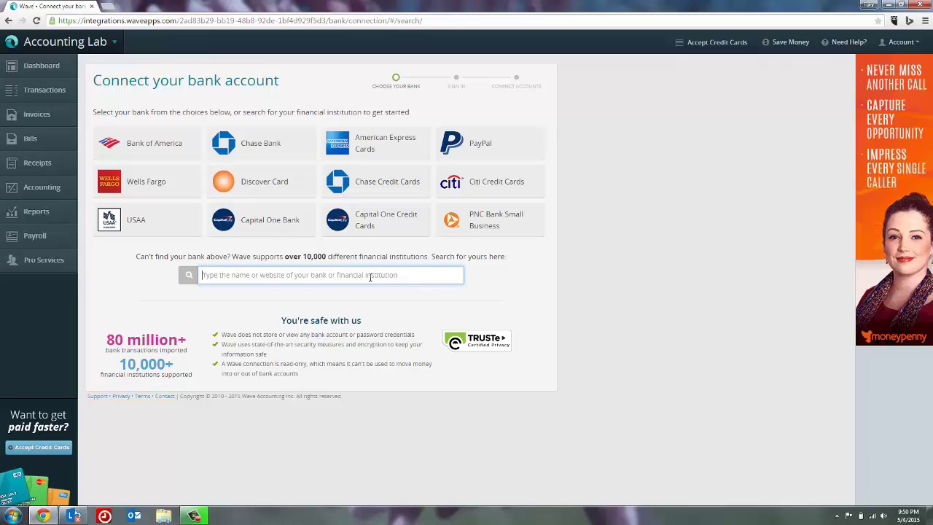
text(central )
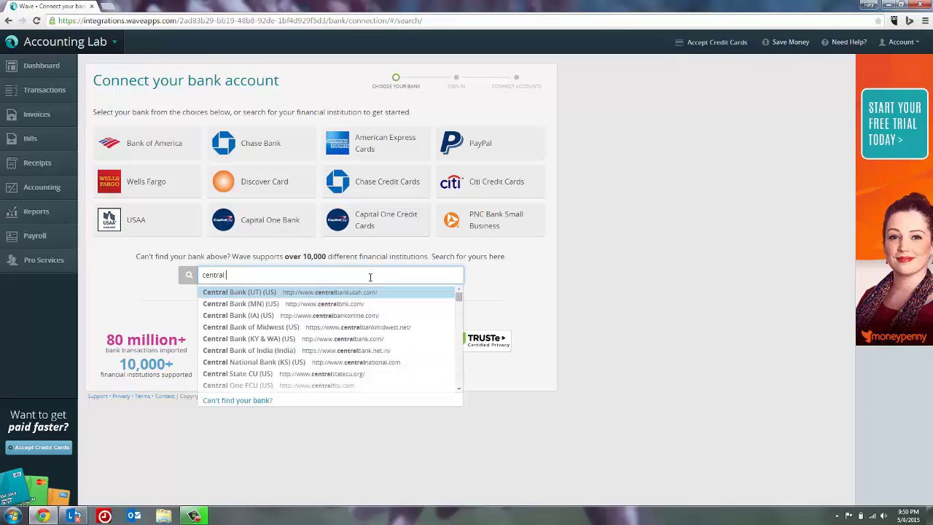
text(bank)
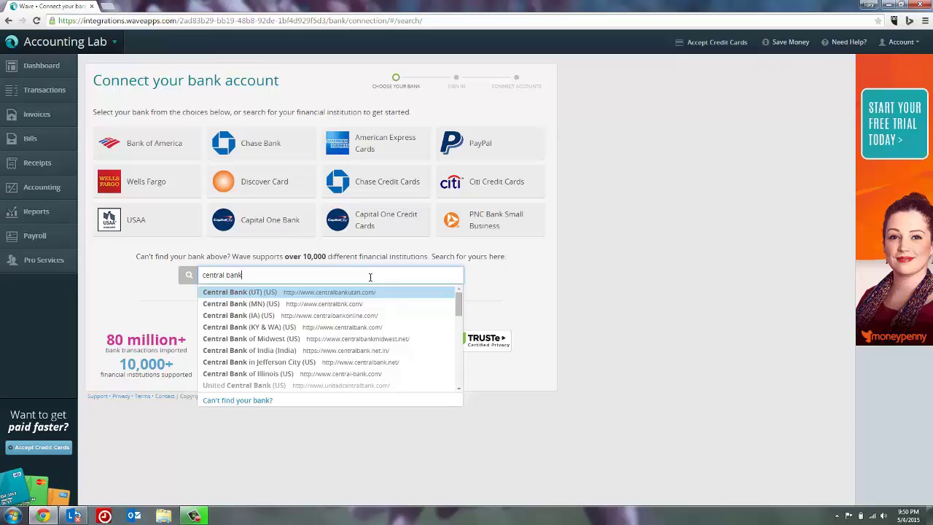
key(ctrl+a)
key(BackSpace)
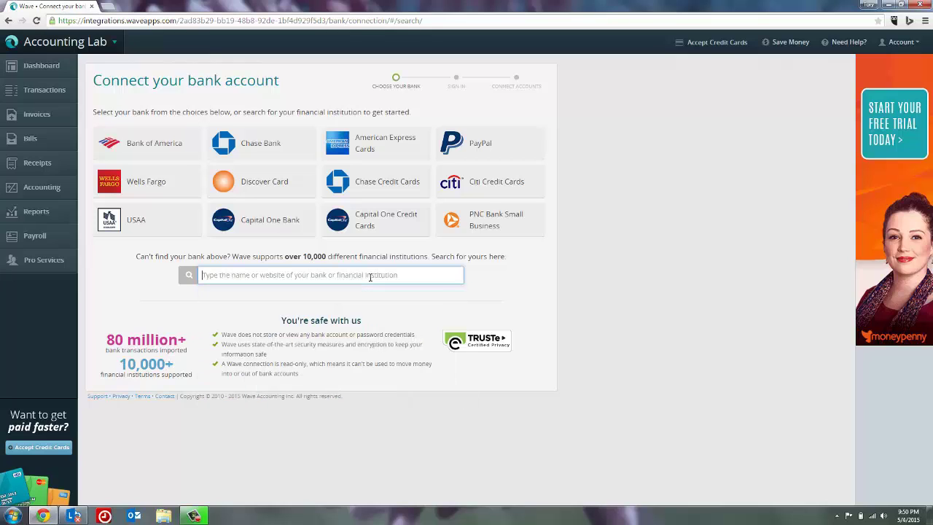
- Pick Chase Bank again and enter the online-banking user ID and password
click(270, 150)
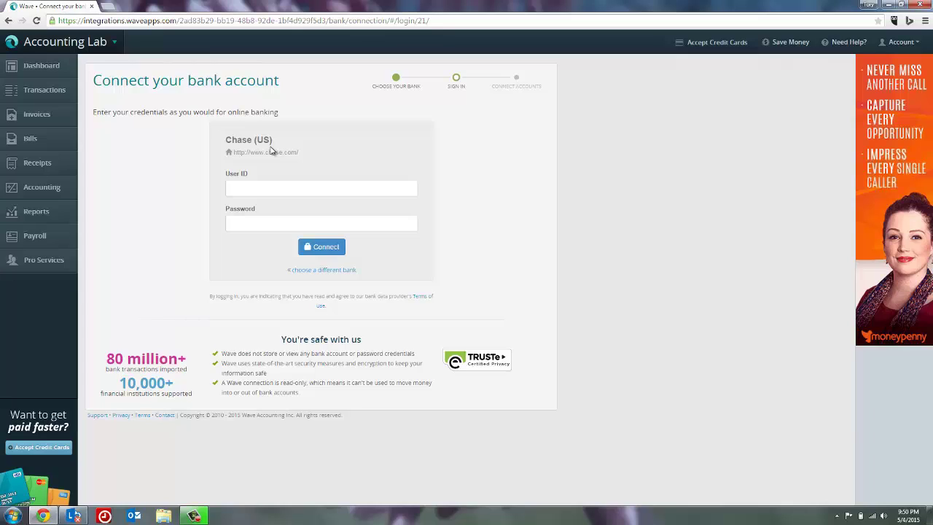
click(269, 186)
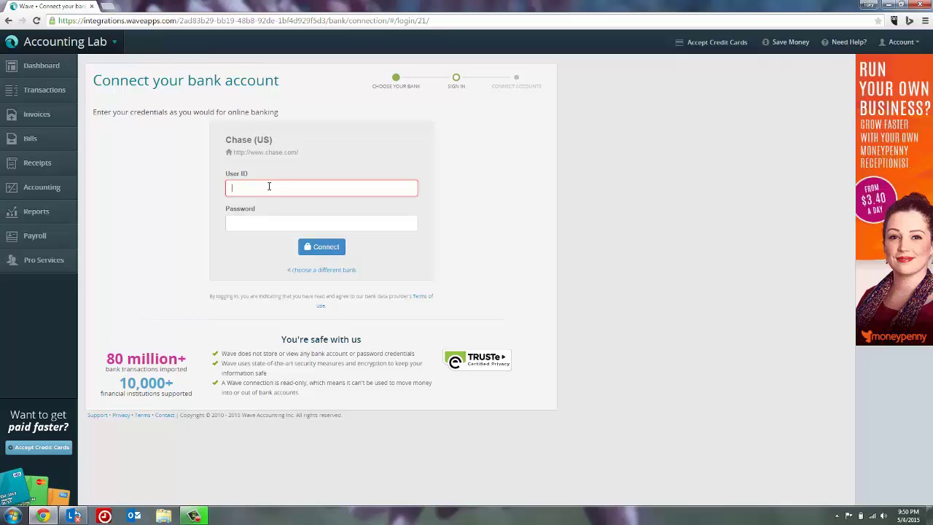
text(username)
key(Tab)
text(password)
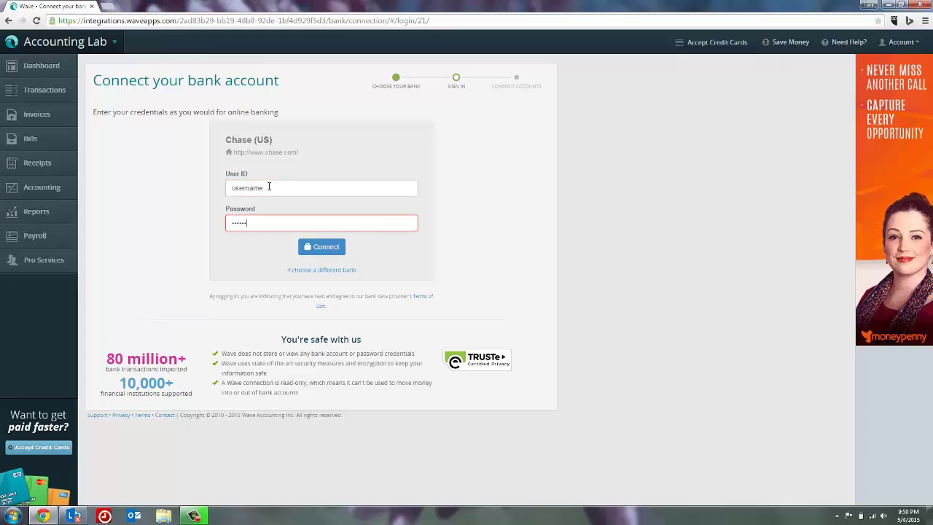
- Submit the Chase login so Auto Loan 1 and Share Savings are offered
click(321, 250)
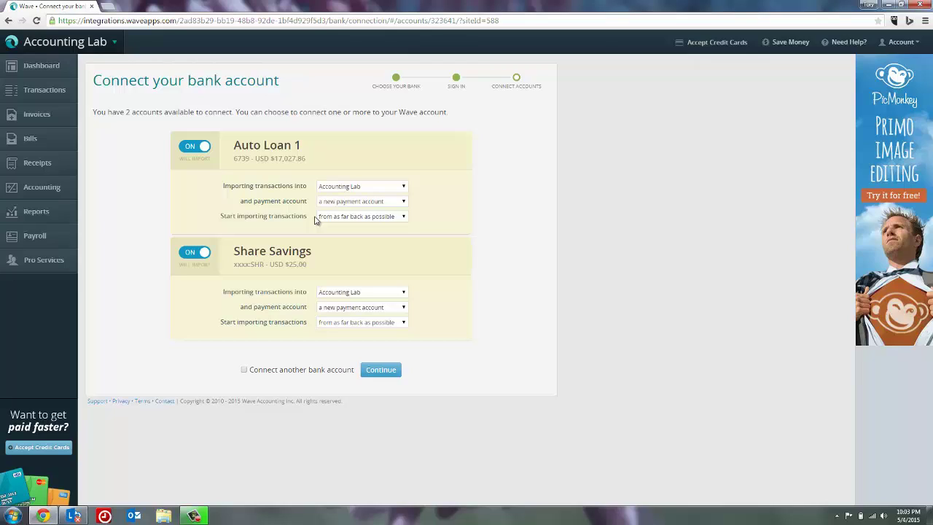
- Exclude Auto Loan 1 from importing and open the Share Savings business dropdown
click(197, 146)
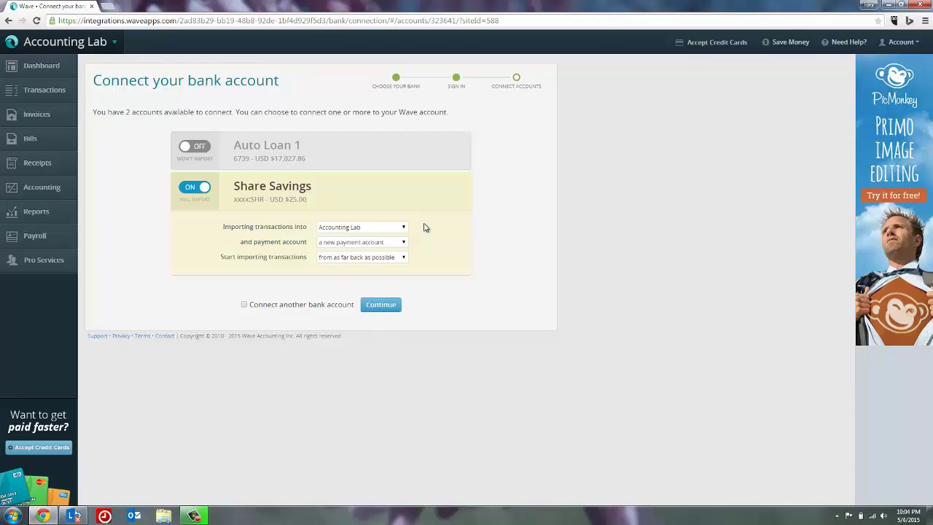
click(405, 228)
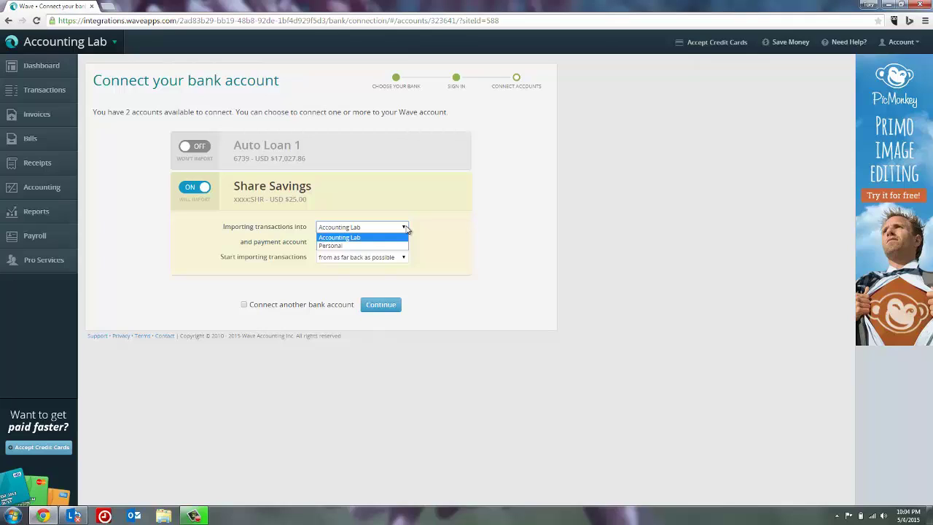
- Keep Share Savings importing into Accounting Lab as a new payment account
click(405, 228)
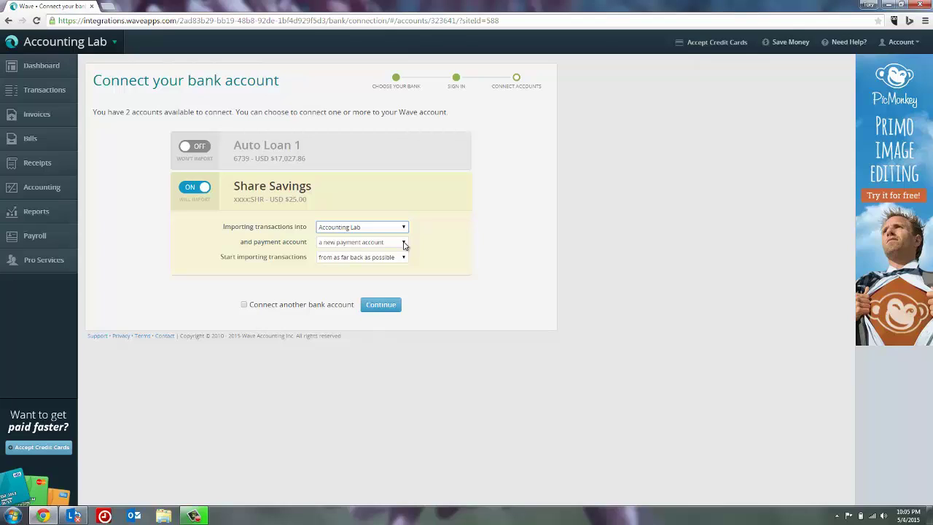
click(404, 245)
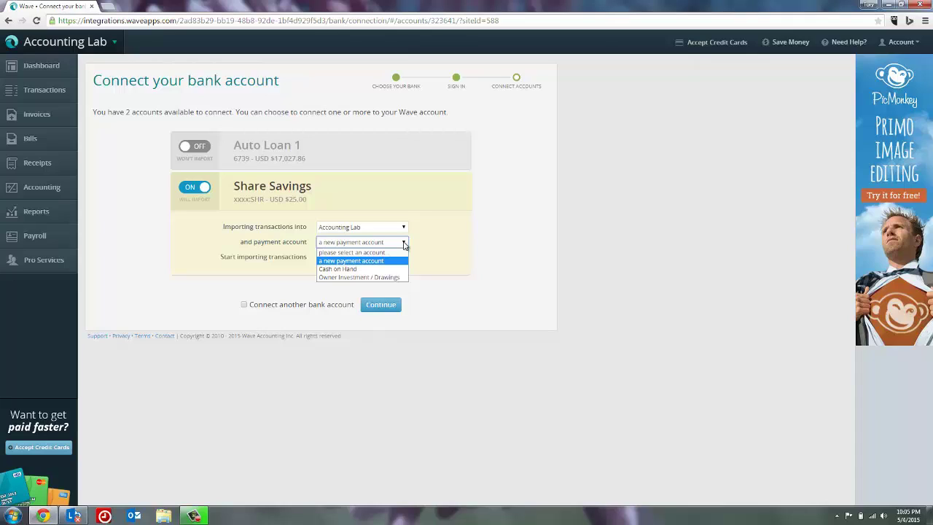
click(404, 245)
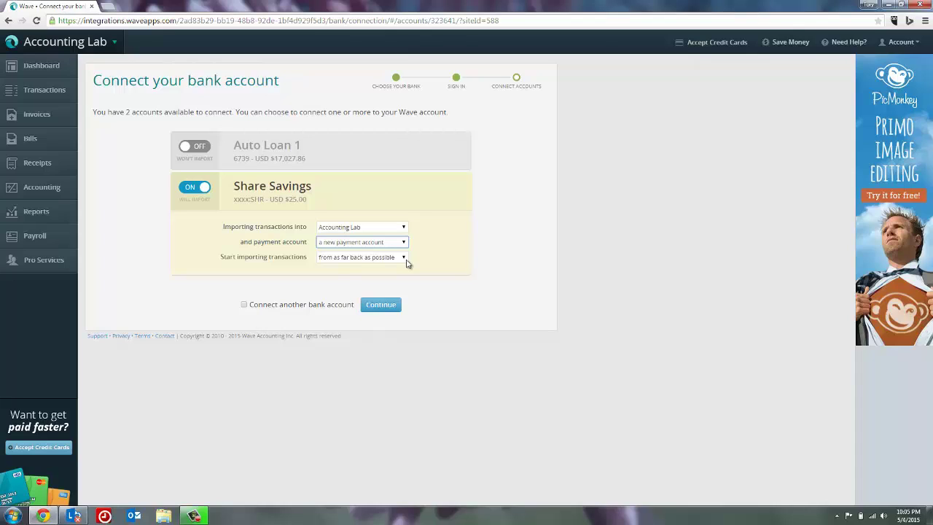
- Leave the Share Savings import start set to 'from as far back as possible'
click(403, 258)
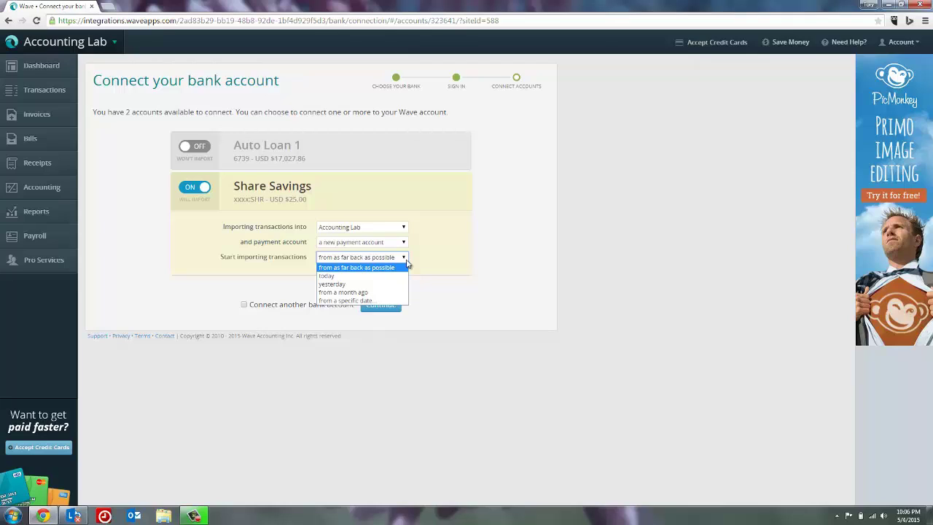
click(407, 264)
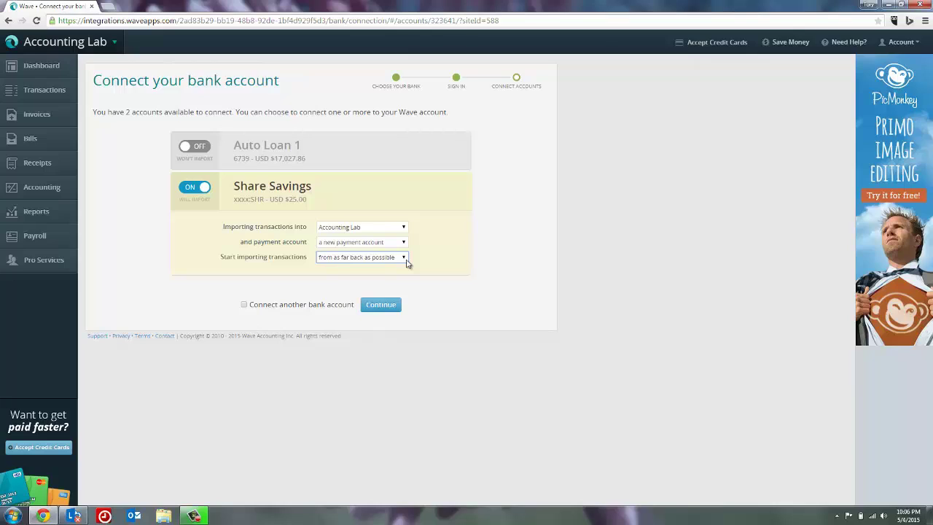
- Continue to connect Share Savings, bringing its $25.00 transfer into Transactions
click(390, 305)
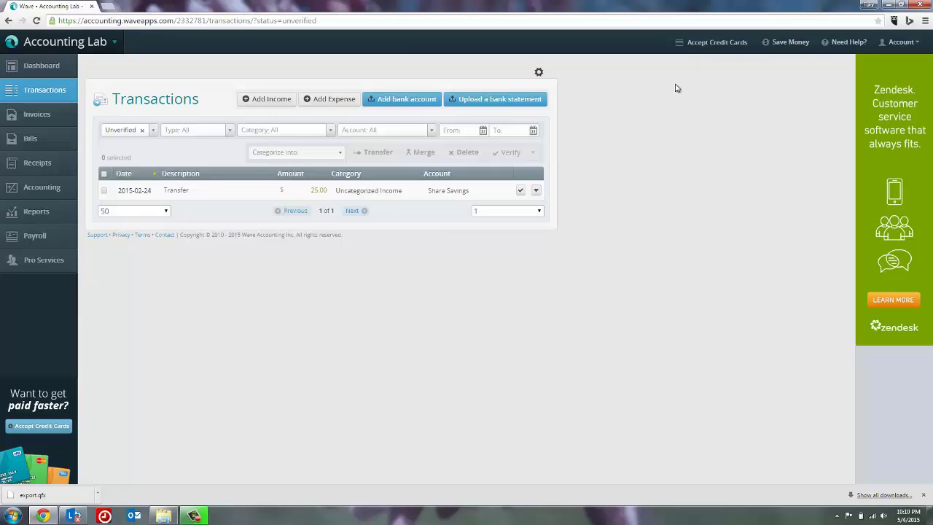
- Open the 'Upload a bank statement' page from Transactions
click(517, 101)
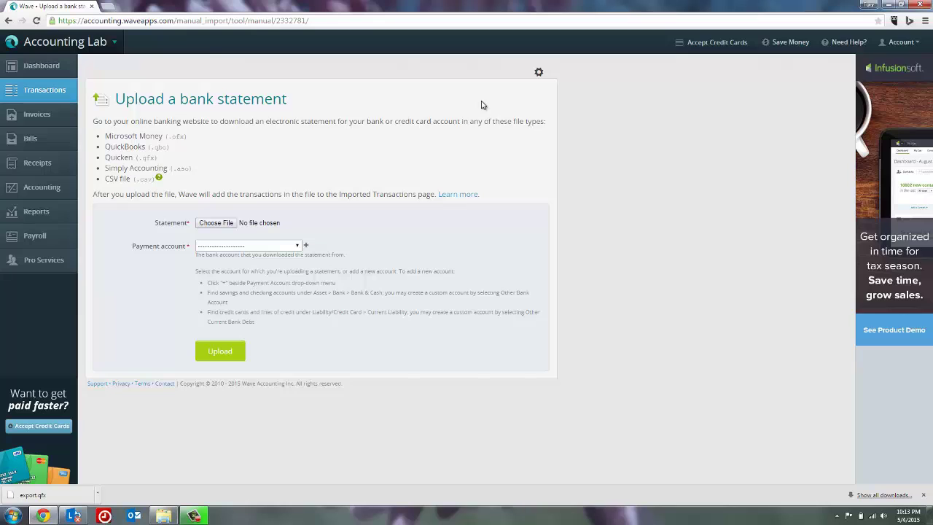
- Upload export.qfx as the bank statement into the Share Savings payment account
click(229, 223)
double_click(121, 73)
click(297, 246)
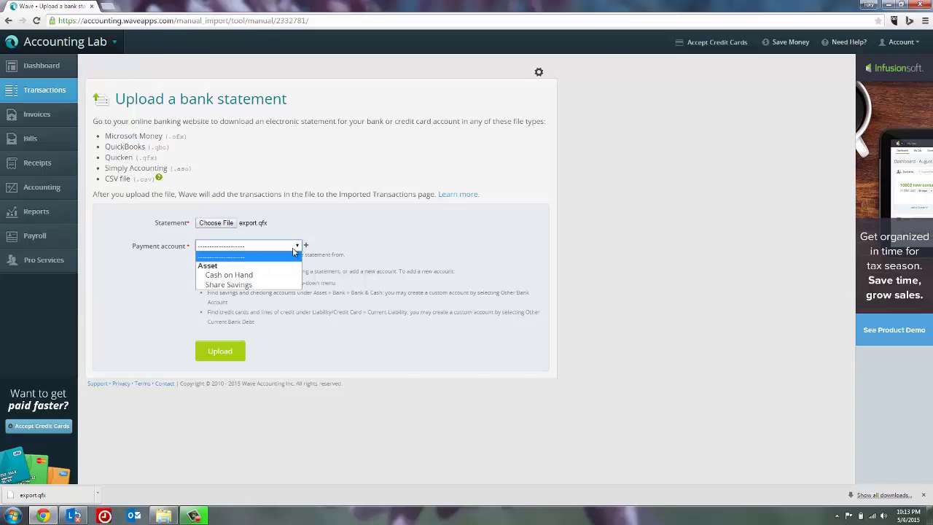
click(260, 285)
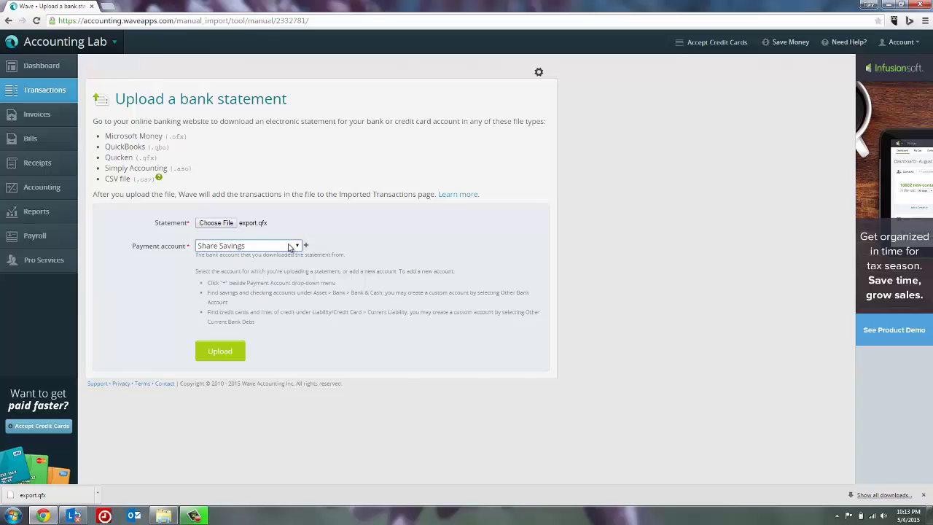
click(210, 358)
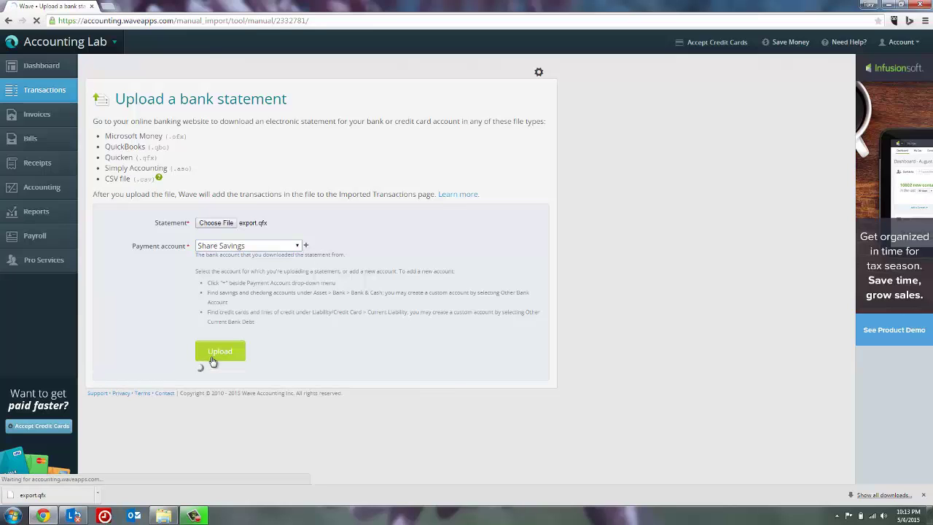